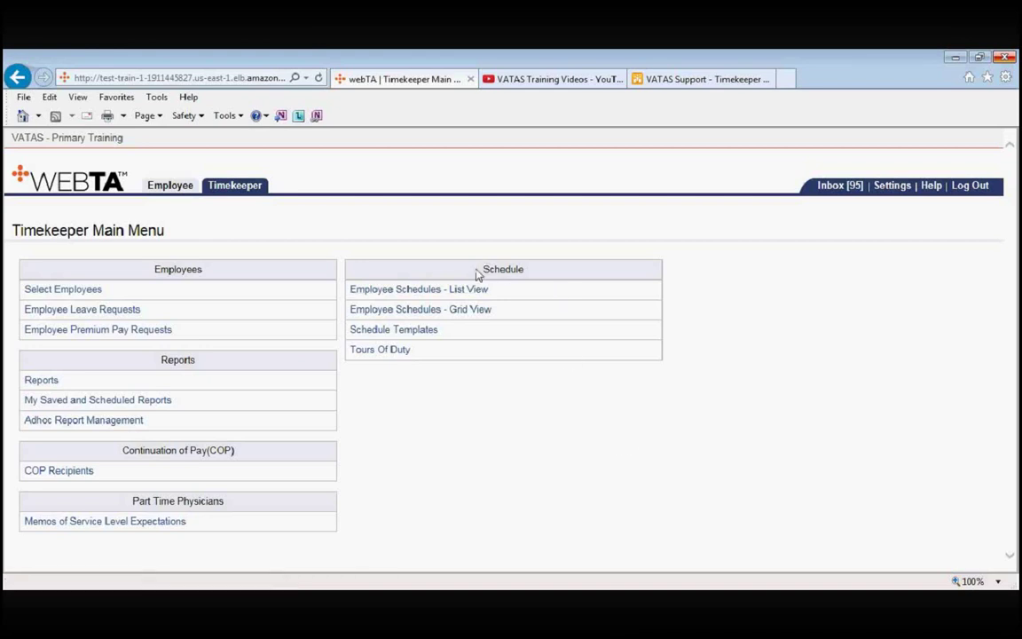
# - Open the Tours Of Duty list, scroll through its records, and point out tour 0004
pyautogui.moveTo(483, 269); pyautogui.dragTo(528, 275)
pyautogui.click(388, 349)
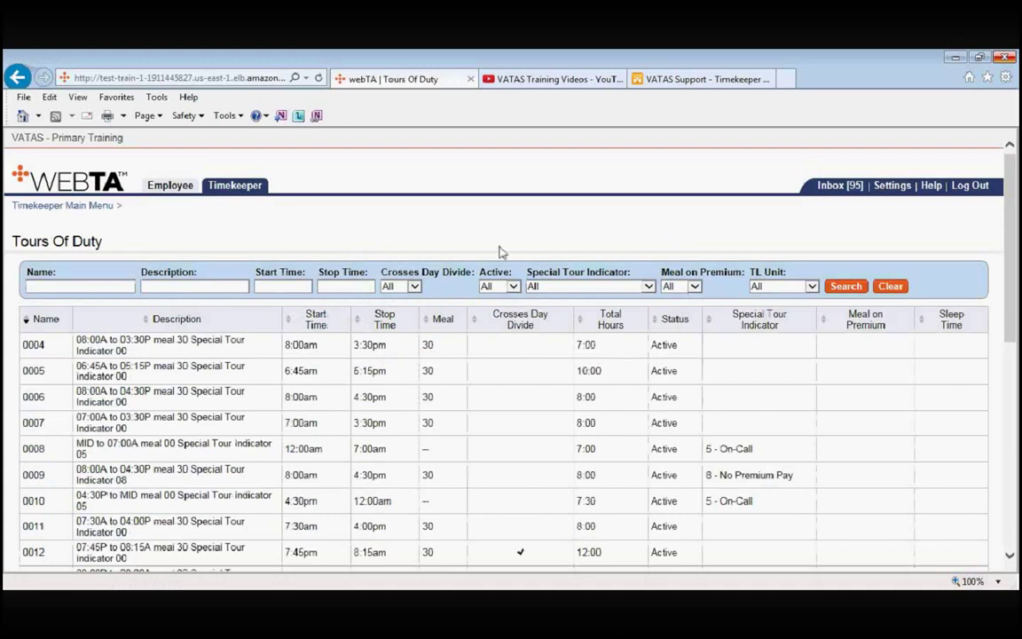
pyautogui.scroll(-2, 502, 253)
pyautogui.scroll(-8, 499, 253)
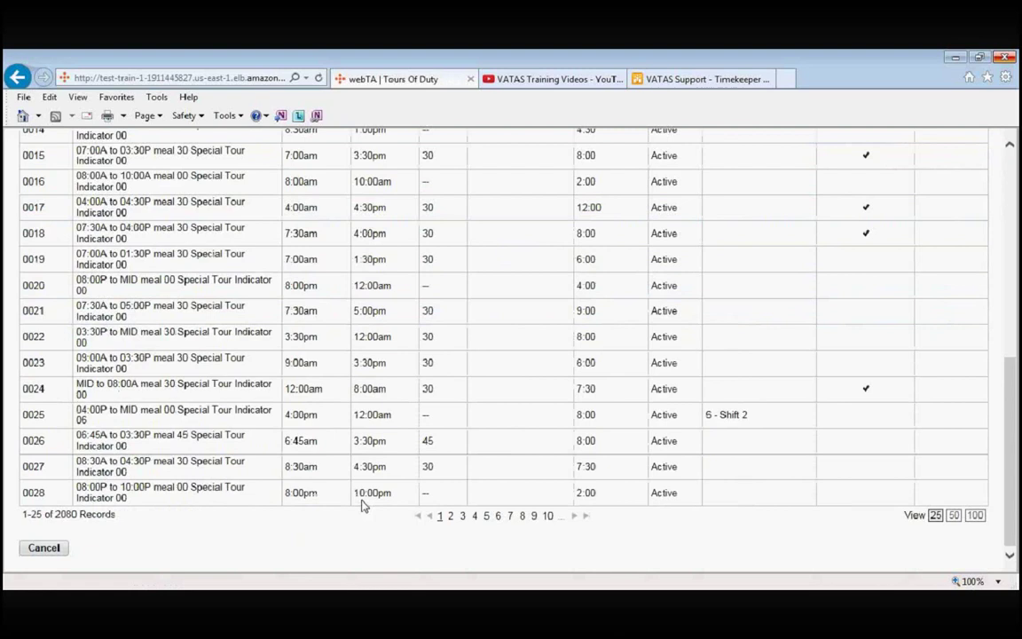
pyautogui.scroll(2, 364, 503)
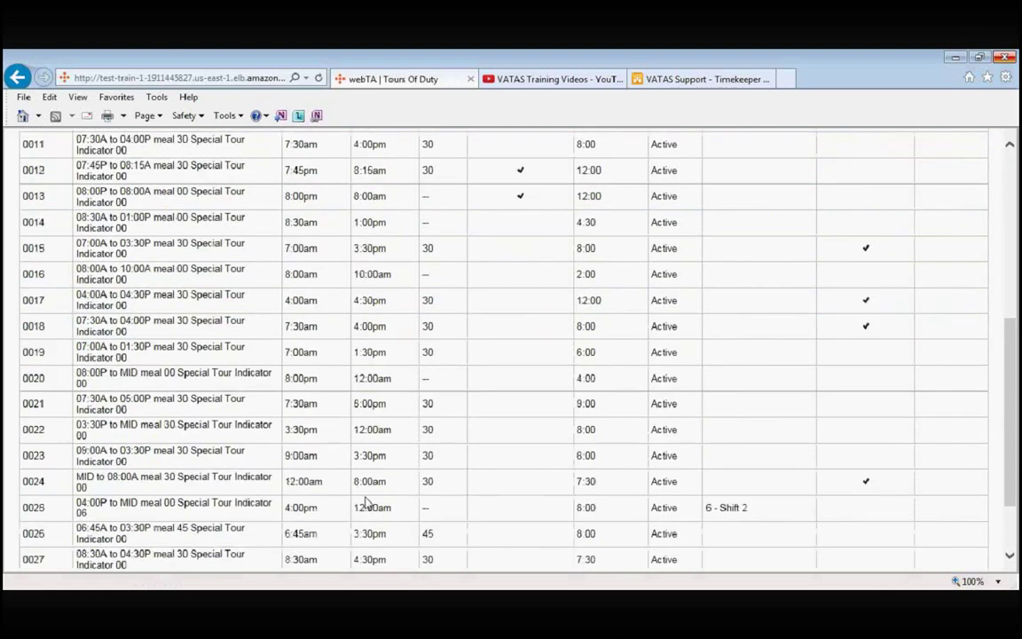
pyautogui.scroll(8, 366, 503)
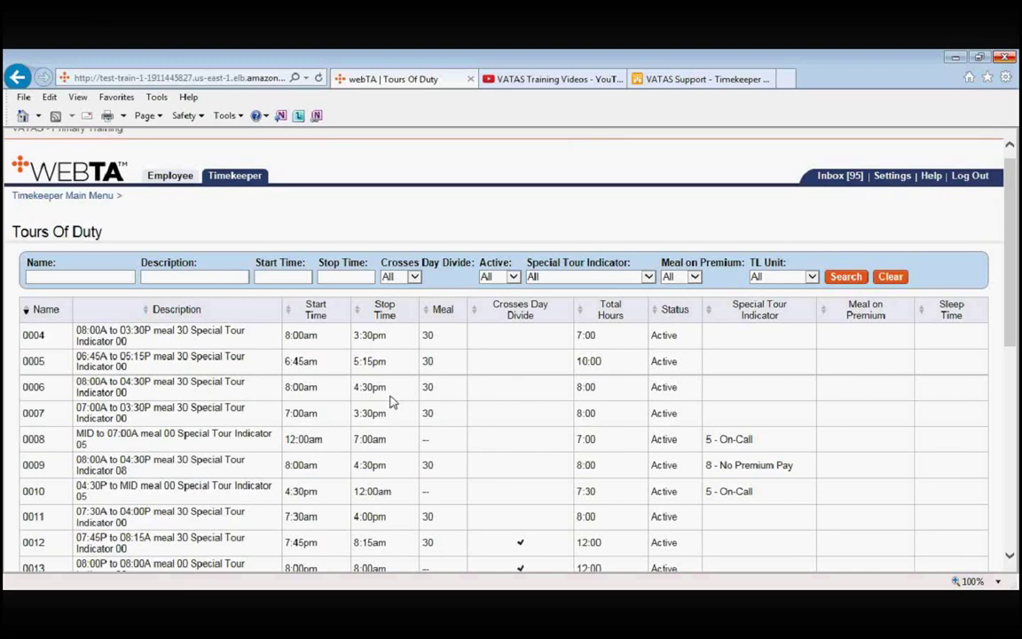
pyautogui.doubleClick(36, 335)
# - Enter a Start Time of 7:00am and a Stop Time of 3:30pm in the tour filter
pyautogui.click(275, 276)
pyautogui.write('7')
pyautogui.press('Tab')
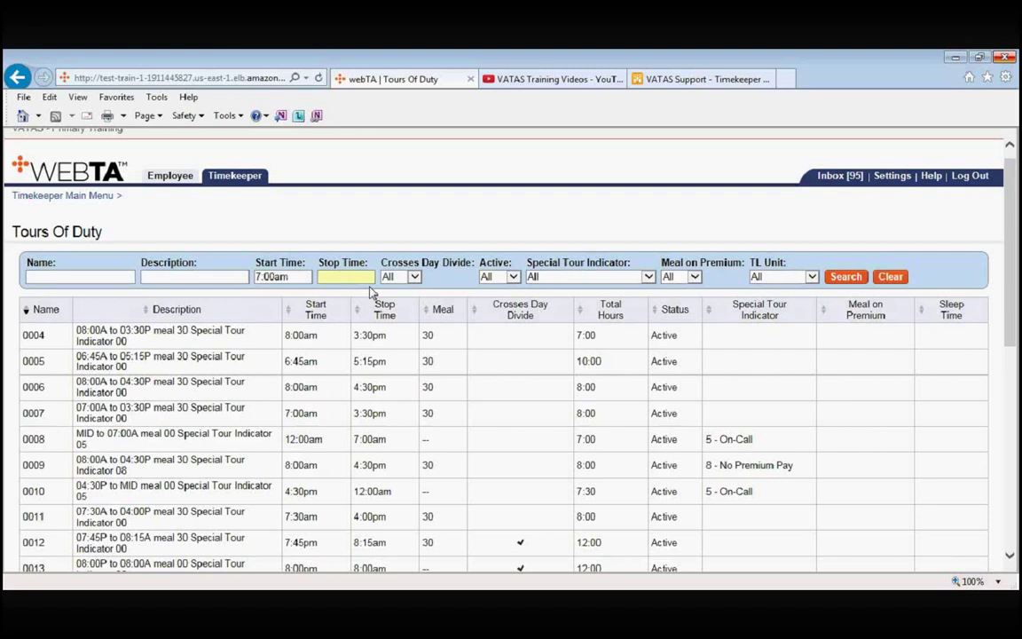
pyautogui.write('1530')
pyautogui.press('Tab')
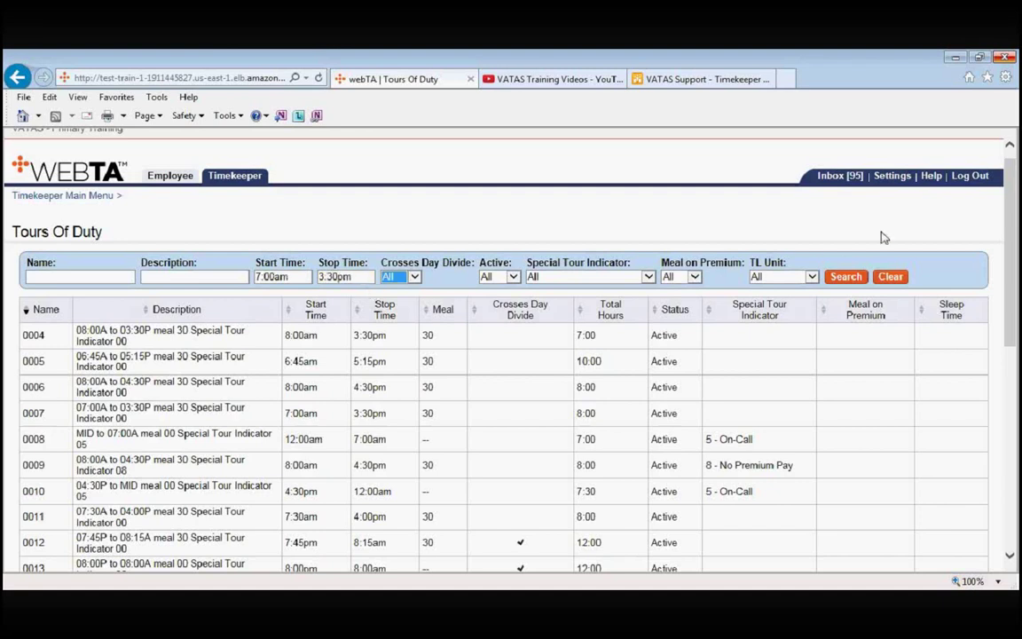
# - Run the search and highlight the 5 - On-Call and 8 - No Premium Pay indicators
pyautogui.click(843, 278)
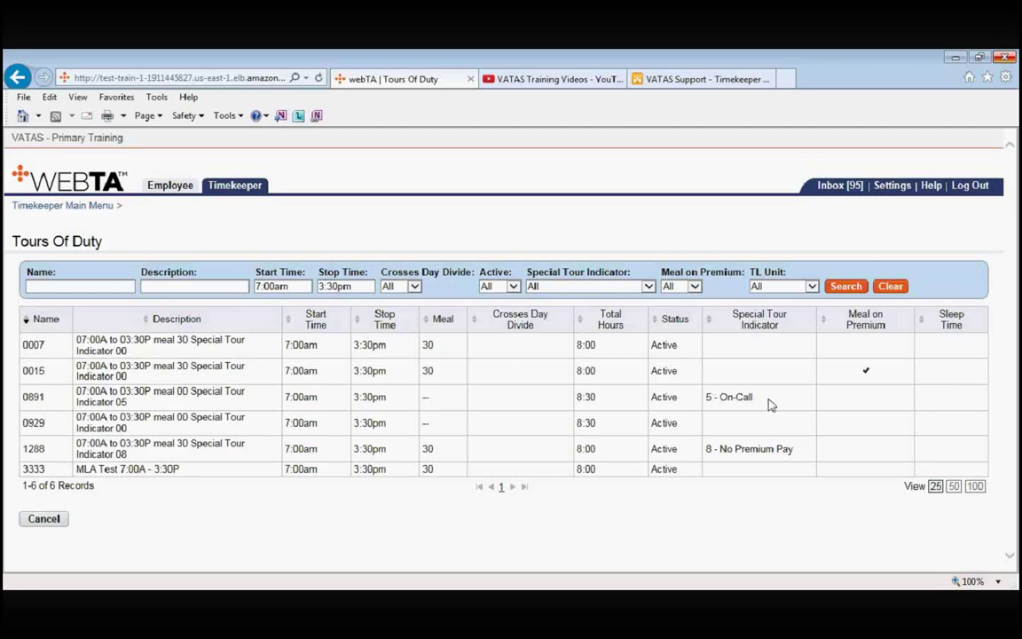
pyautogui.moveTo(770, 404); pyautogui.dragTo(707, 417)
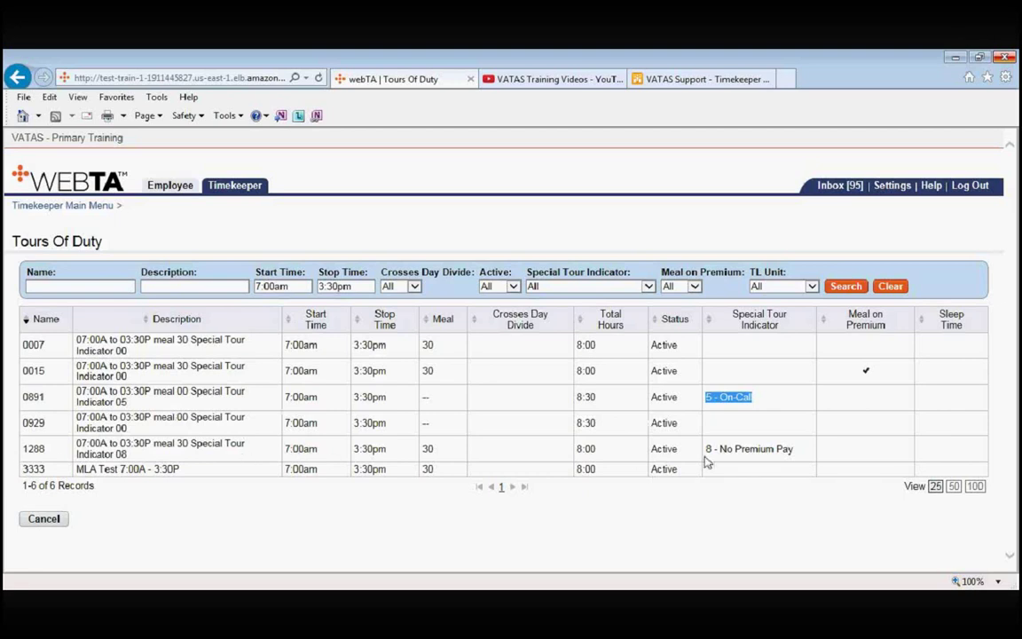
pyautogui.moveTo(707, 454); pyautogui.dragTo(803, 454)
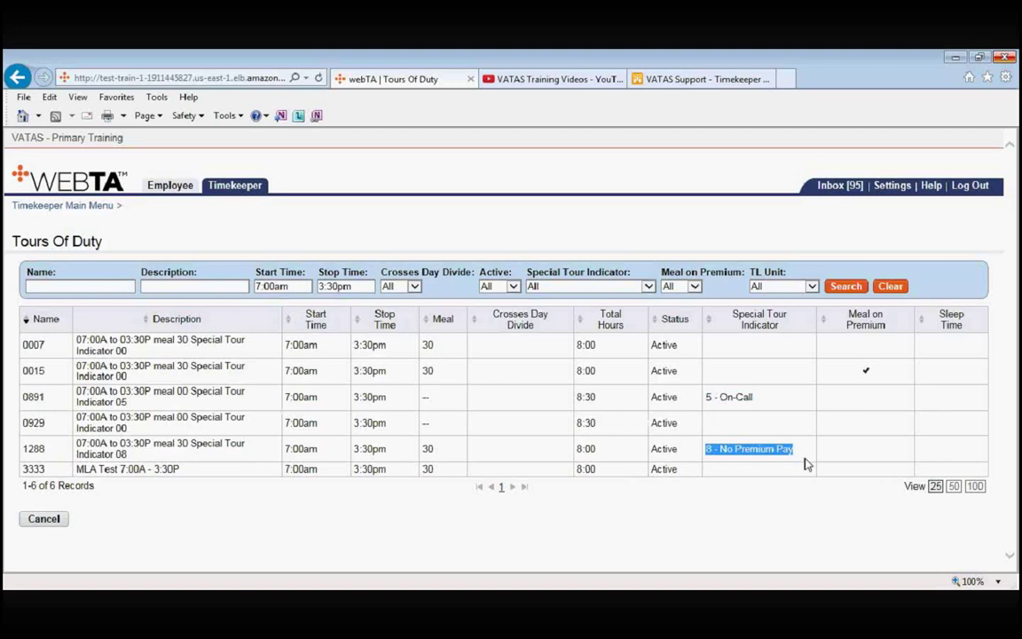
# - Highlight the MLA Test 7:00A - 3:30P tour and tour 0007 in the six results
pyautogui.click(264, 365)
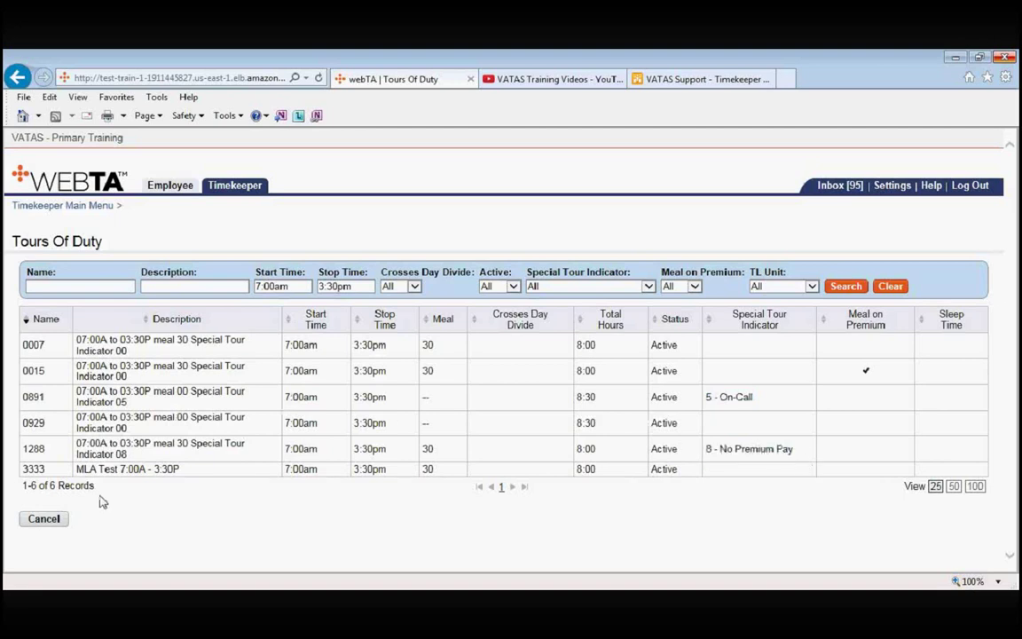
pyautogui.moveTo(78, 475); pyautogui.dragTo(246, 487)
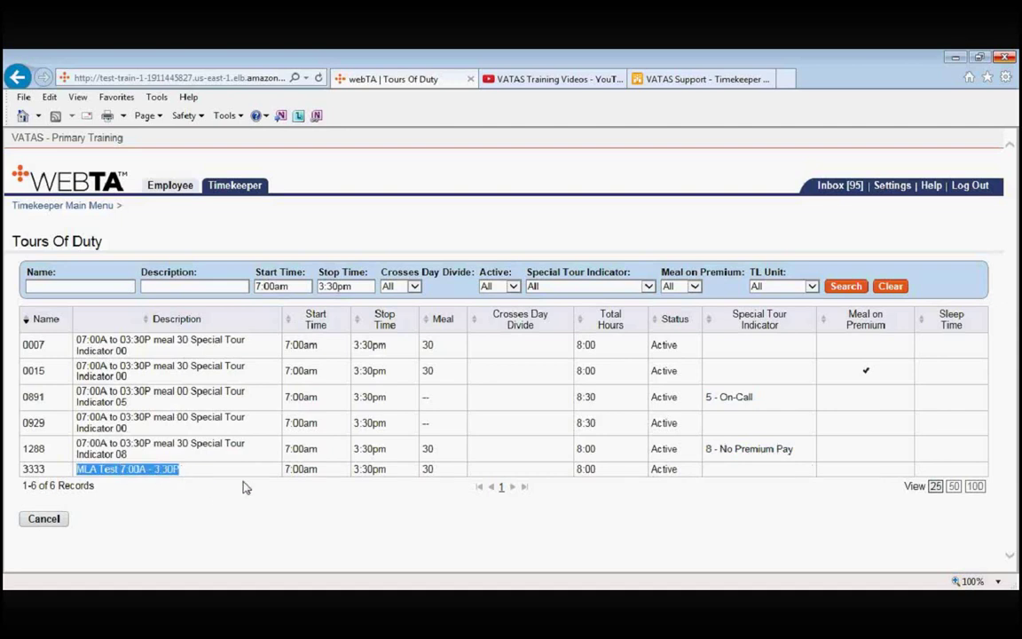
pyautogui.click(168, 259)
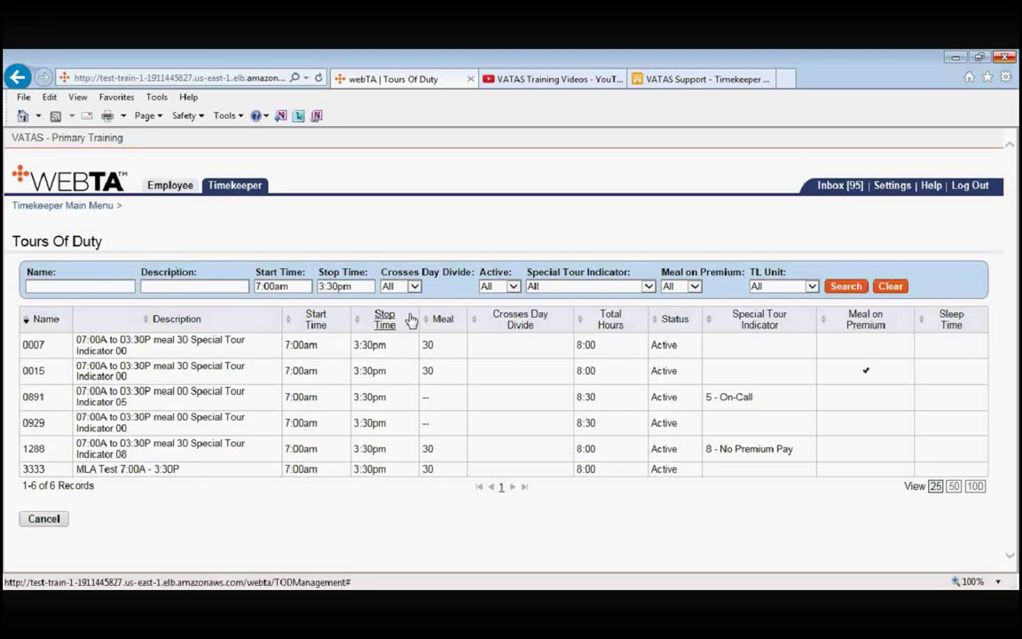
pyautogui.moveTo(44, 344); pyautogui.dragTo(13, 343)
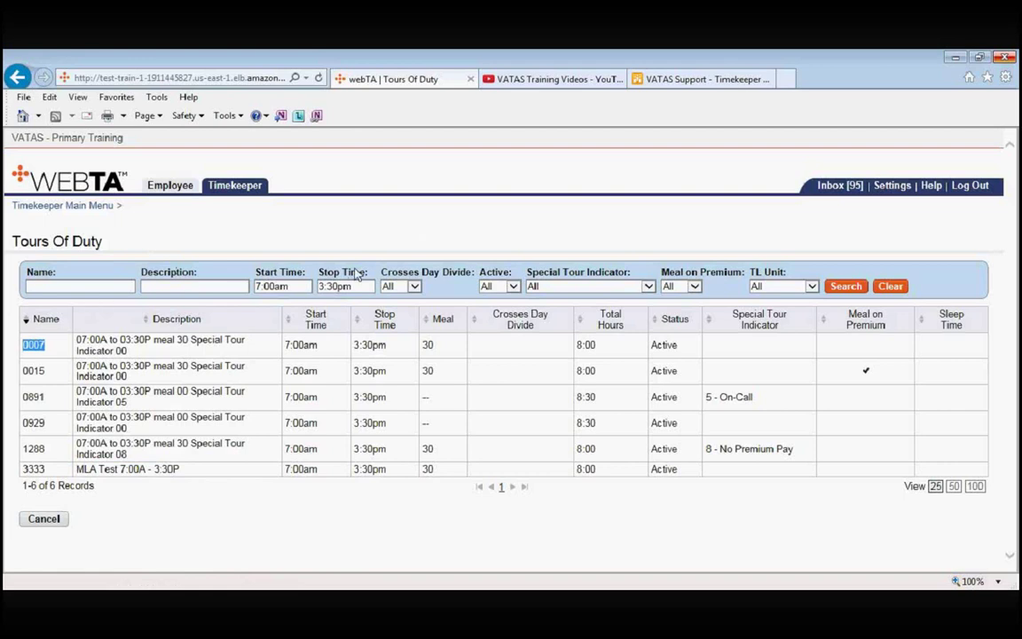
# - Search tours with Start Time 3:30pm and Stop Time 12:00am
pyautogui.click(309, 284)
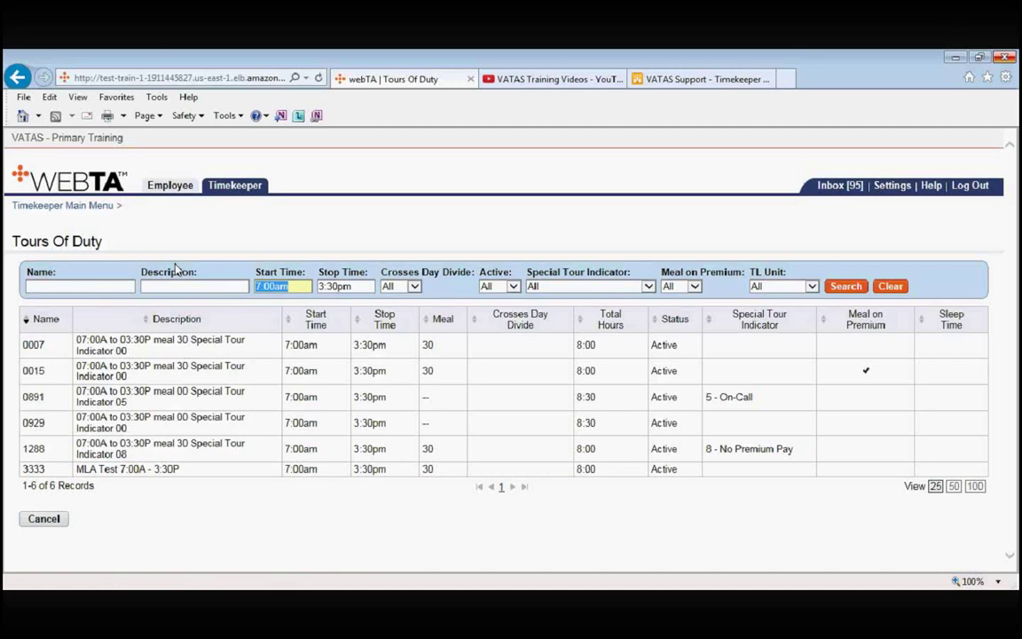
pyautogui.write('3:30pm')
pyautogui.press('Tab')
pyautogui.write('12:00am')
pyautogui.press('Tab')
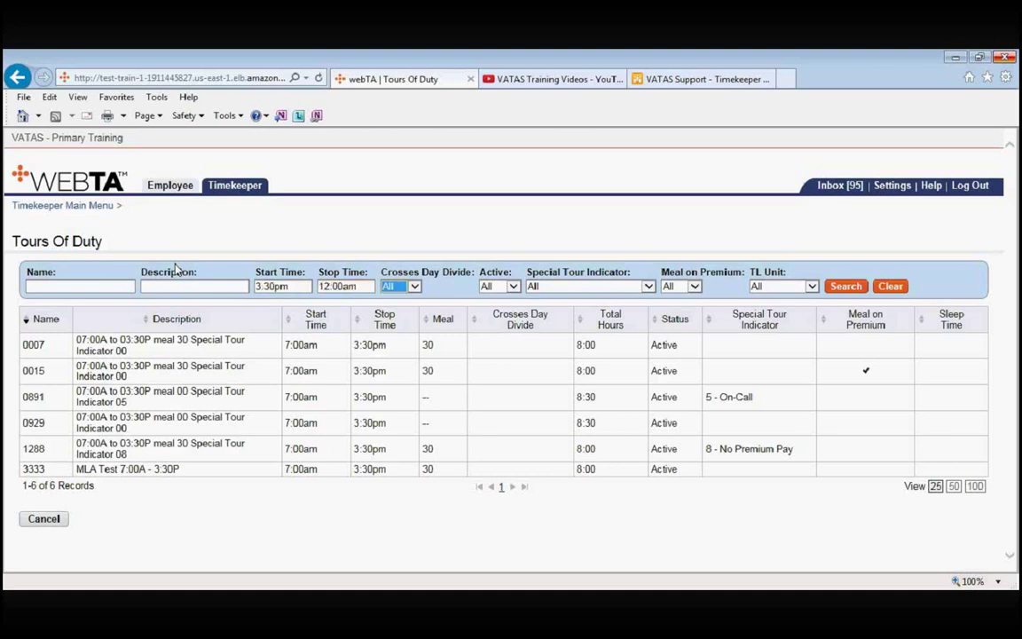
pyautogui.press('Return')
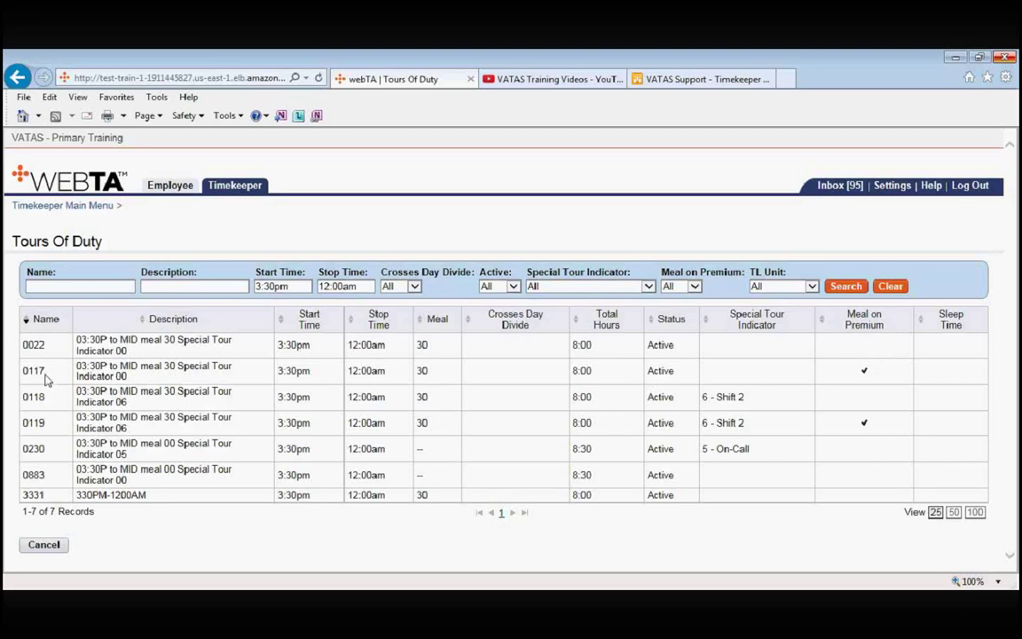
# - Point out tour 0117 and the 6 - Shift 2 indicator among the evening tours
pyautogui.moveTo(25, 371); pyautogui.dragTo(36, 371)
pyautogui.click(333, 373)
pyautogui.moveTo(701, 399); pyautogui.dragTo(707, 423)
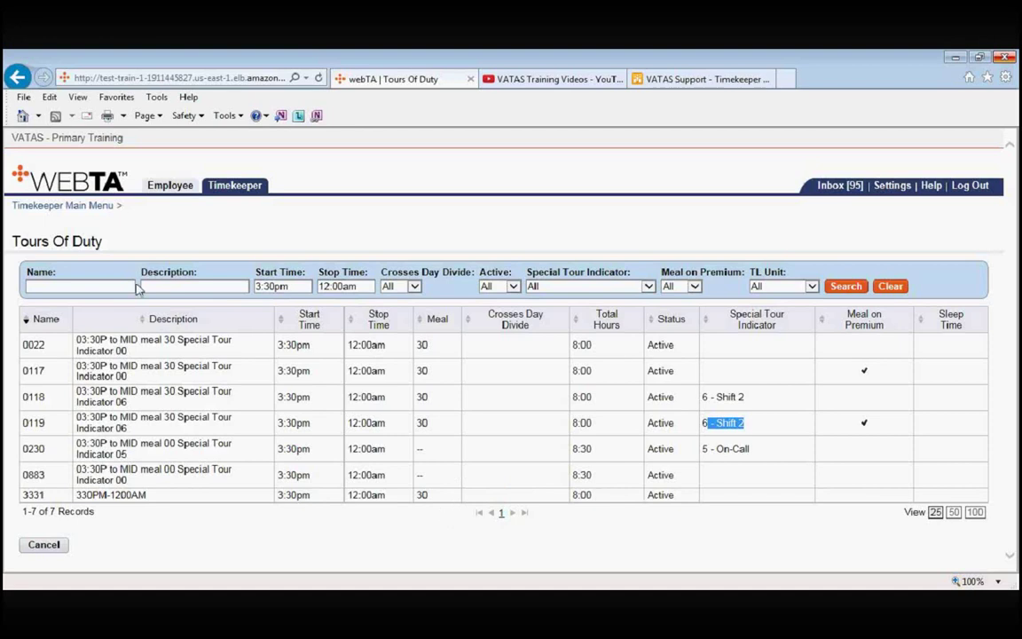
# - Return to the Timekeeper Main Menu and go to Schedule Templates
pyautogui.click(64, 205)
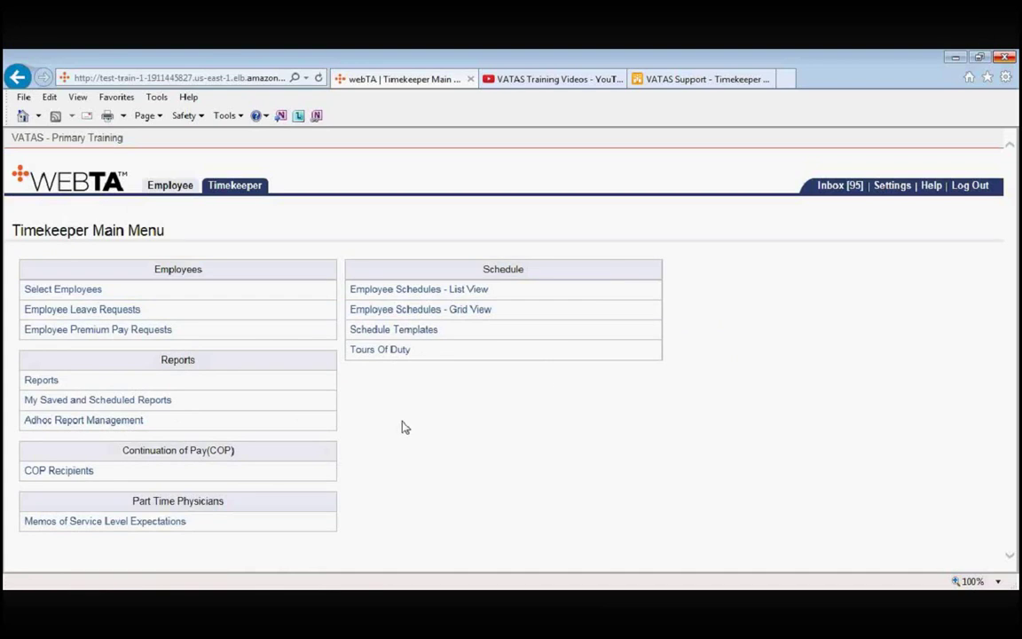
pyautogui.click(401, 330)
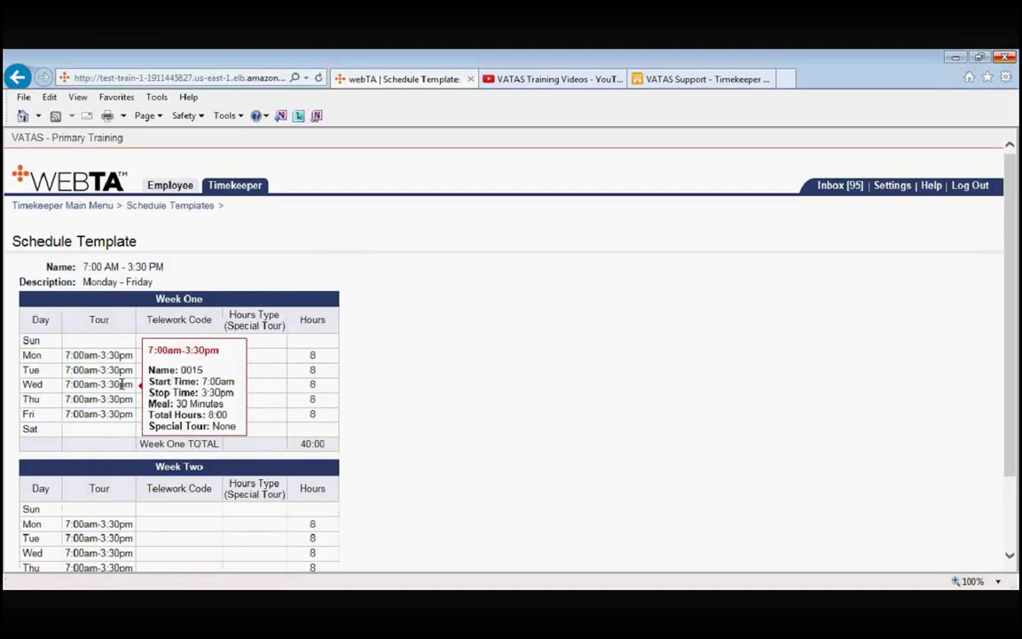
# - Scroll through both weeks of the 7:00 AM - 3:30 PM template, then return to the Timekeeper Main Menu
pyautogui.scroll(-3, 403, 381)
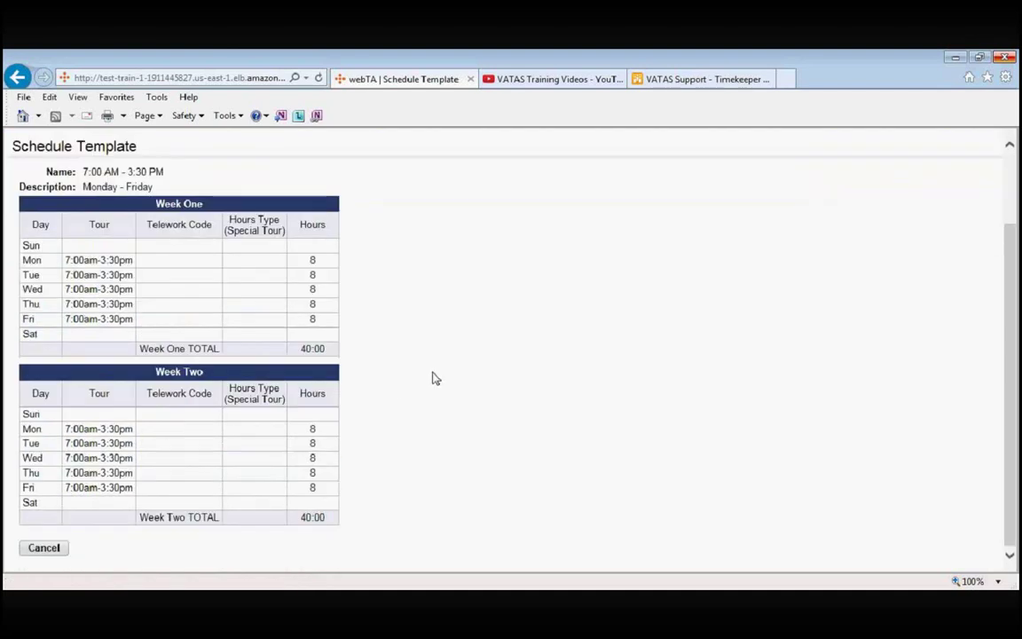
pyautogui.moveTo(94, 277)
pyautogui.scroll(2, 105, 244)
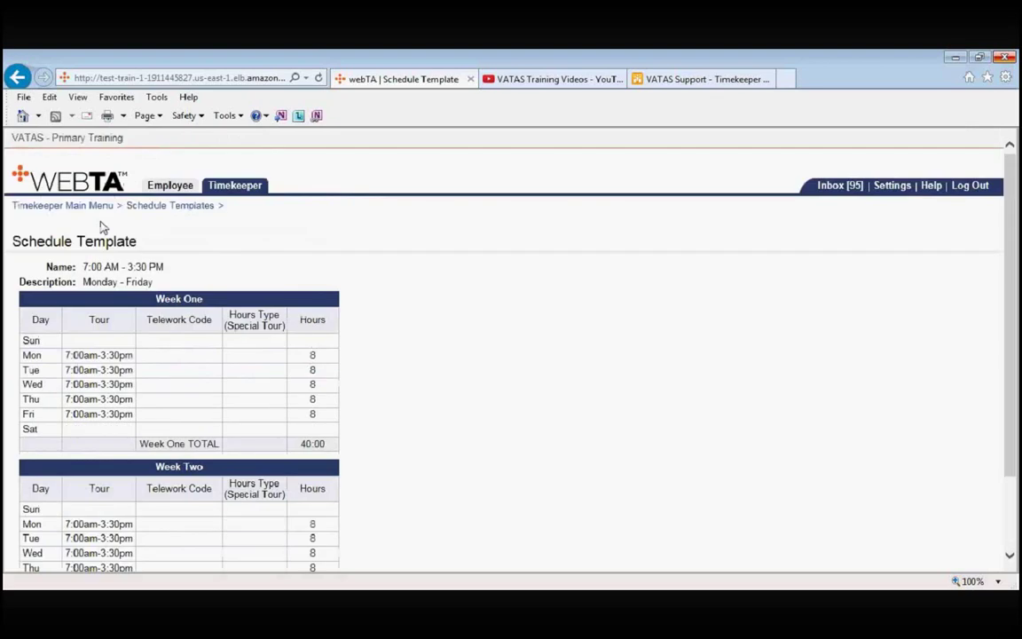
pyautogui.click(48, 206)
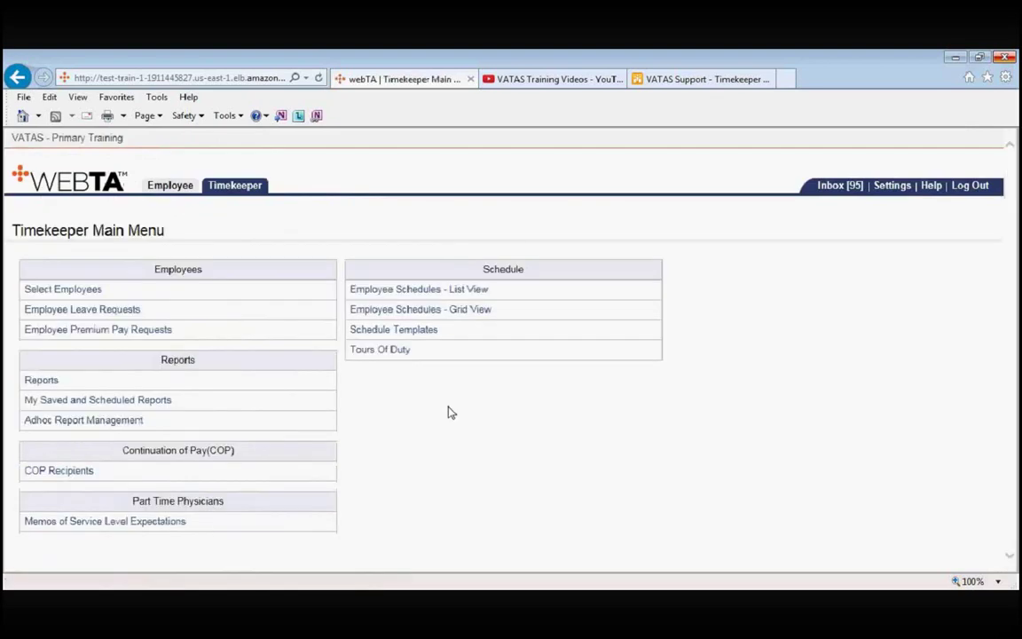